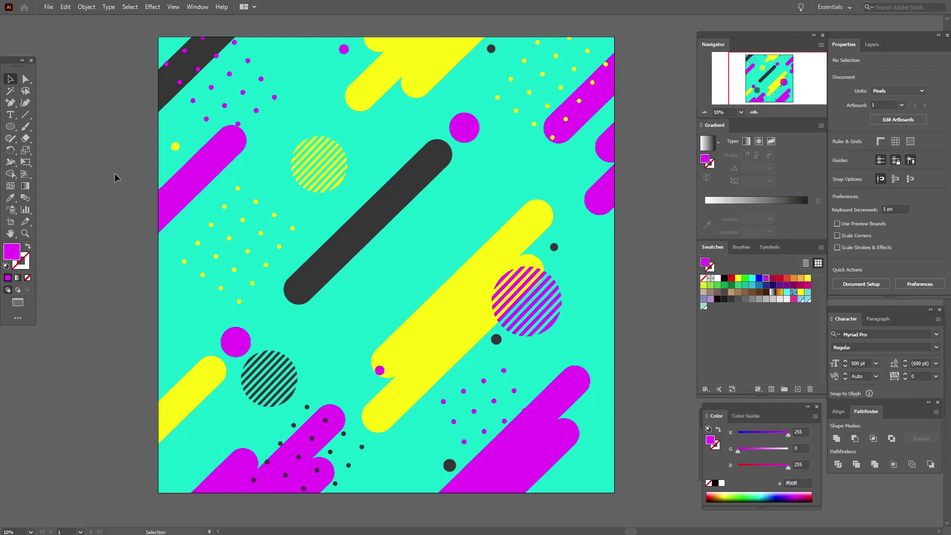
- Select all the pattern artwork and open Recolor Artwork on its colour wheel
key(ctrl)
key(ctrl+a)
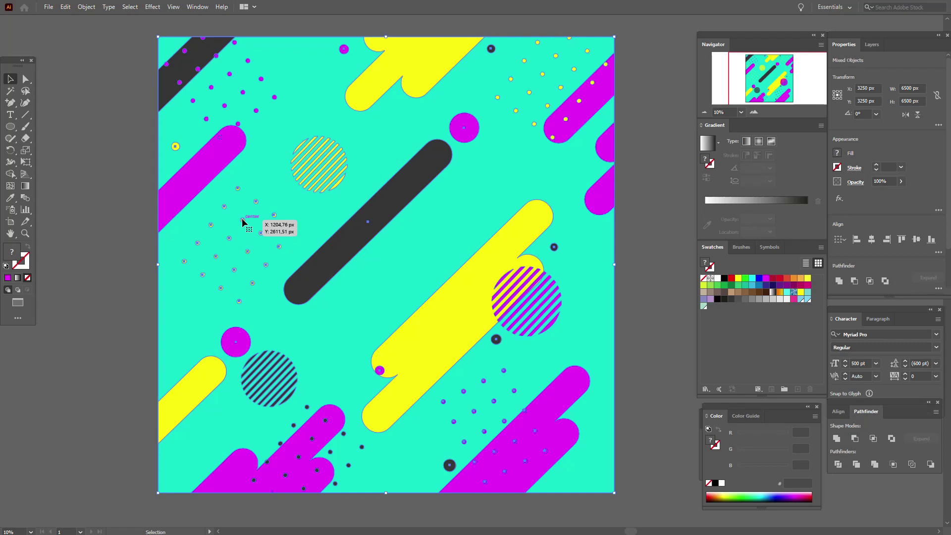
click(64, 6)
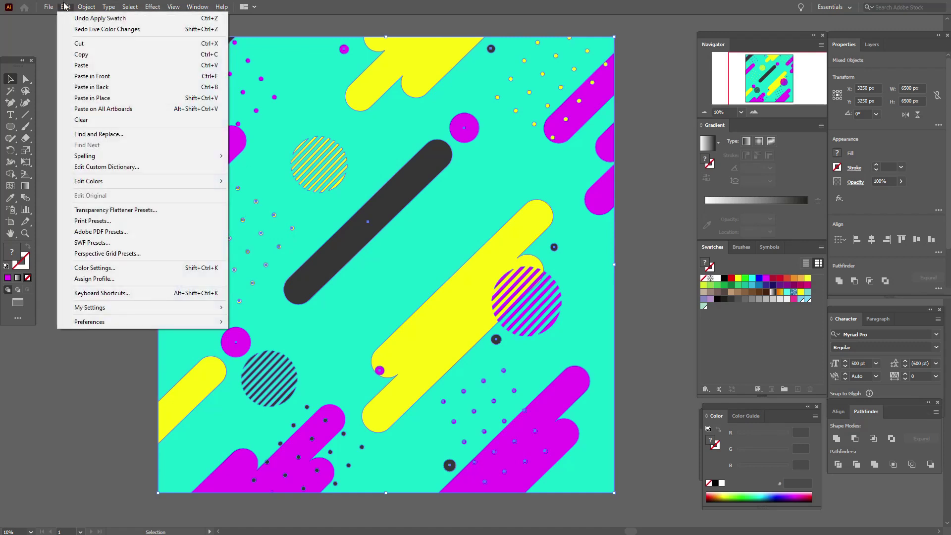
mouse_move(113, 182)
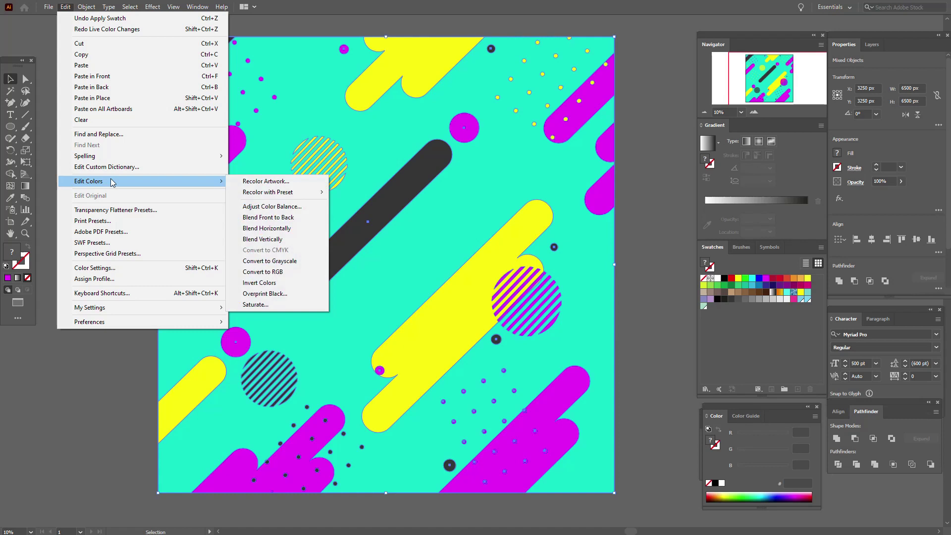
click(259, 183)
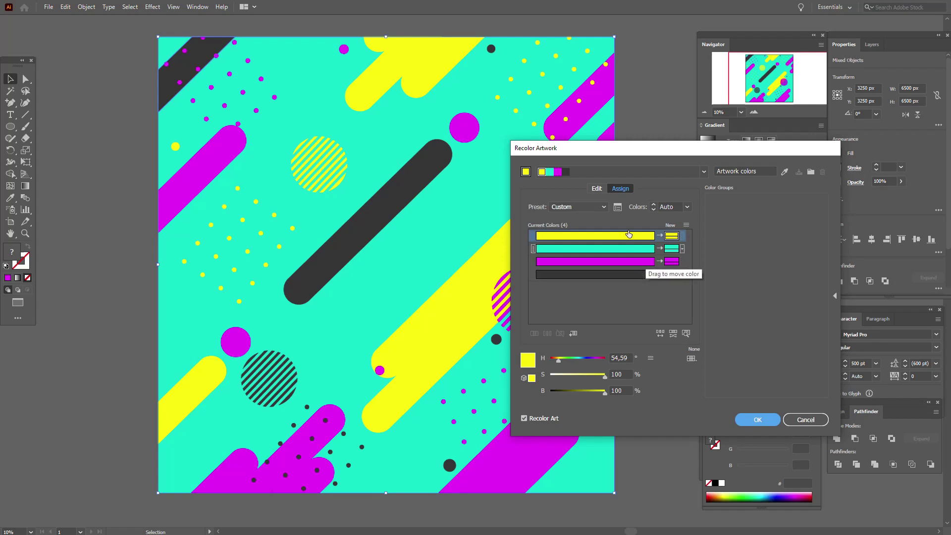
click(596, 189)
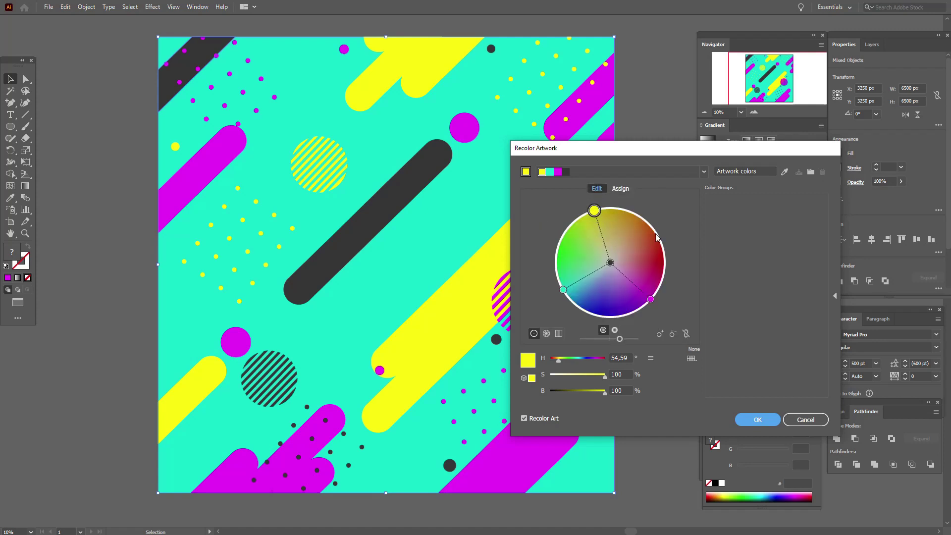
- Drag wheel handles to turn yellow red, teal blue, magenta yellow and dark grey dark olive
click(546, 333)
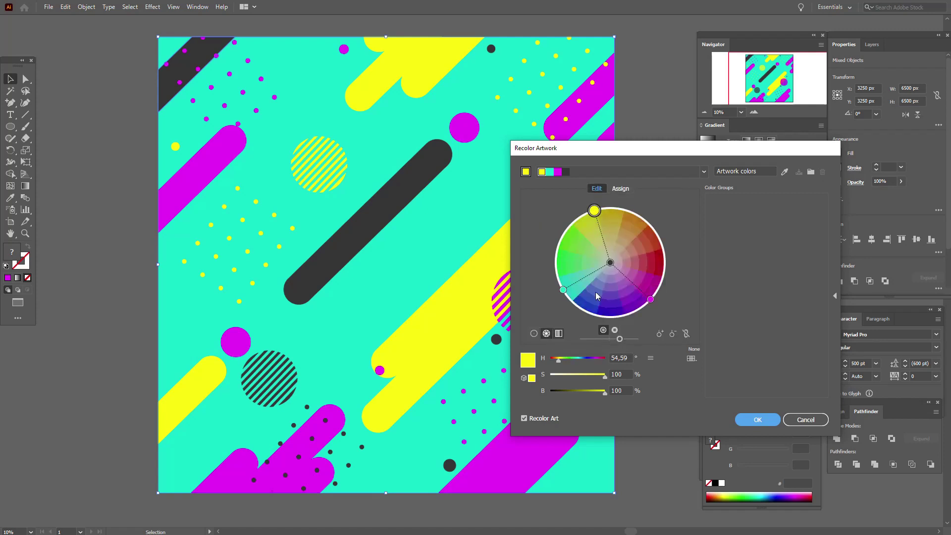
click(559, 333)
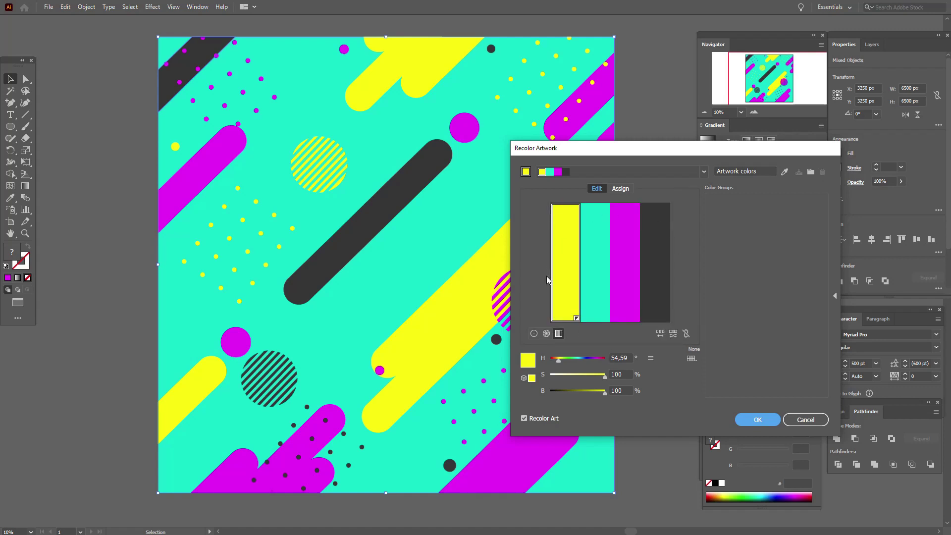
click(534, 334)
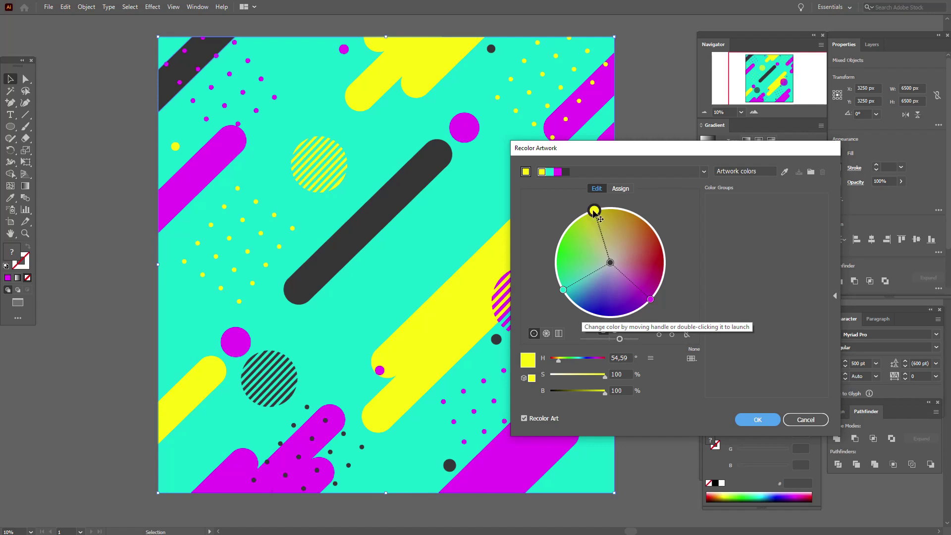
drag(595, 212, 655, 267)
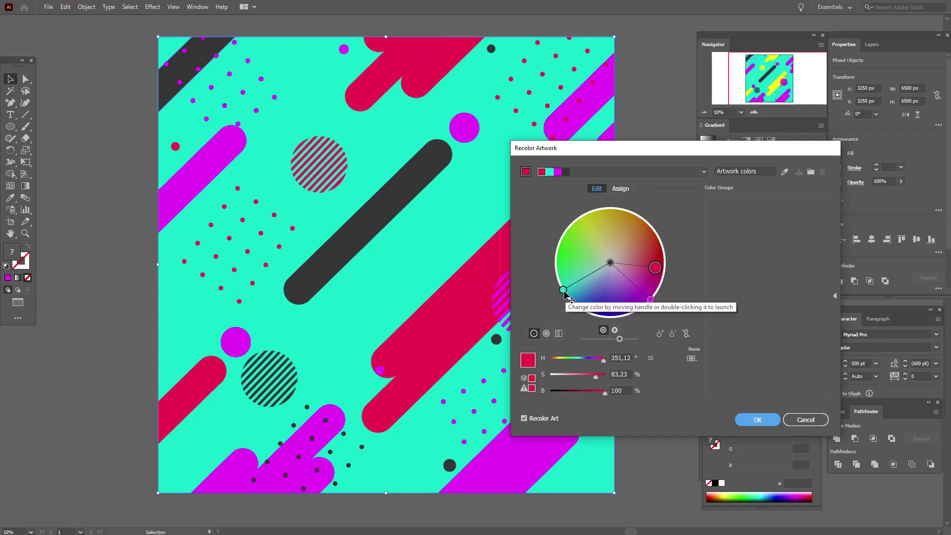
drag(564, 292, 609, 308)
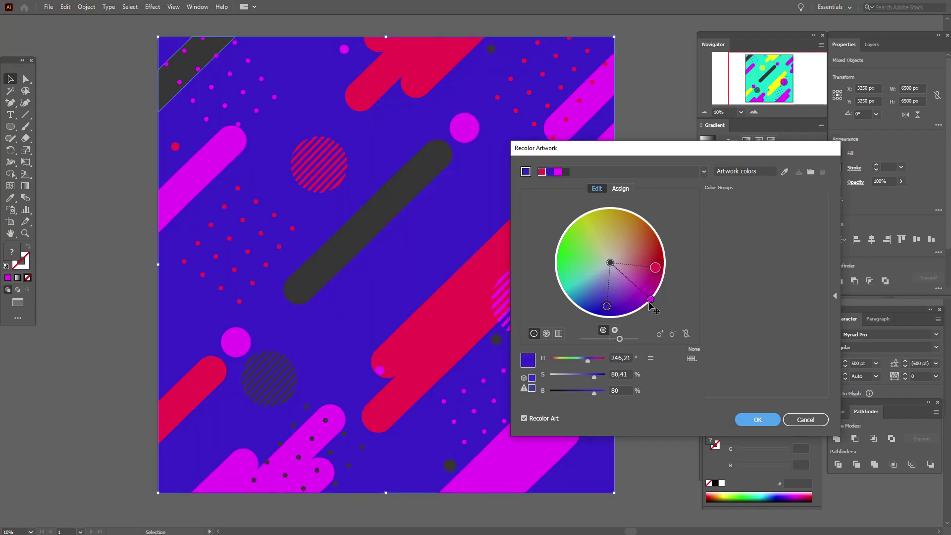
drag(650, 300, 614, 225)
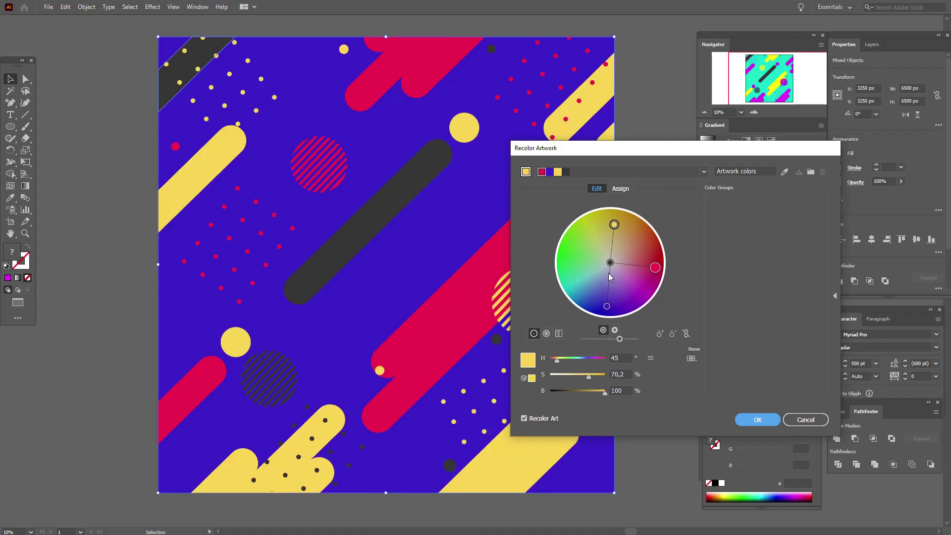
drag(610, 263, 590, 229)
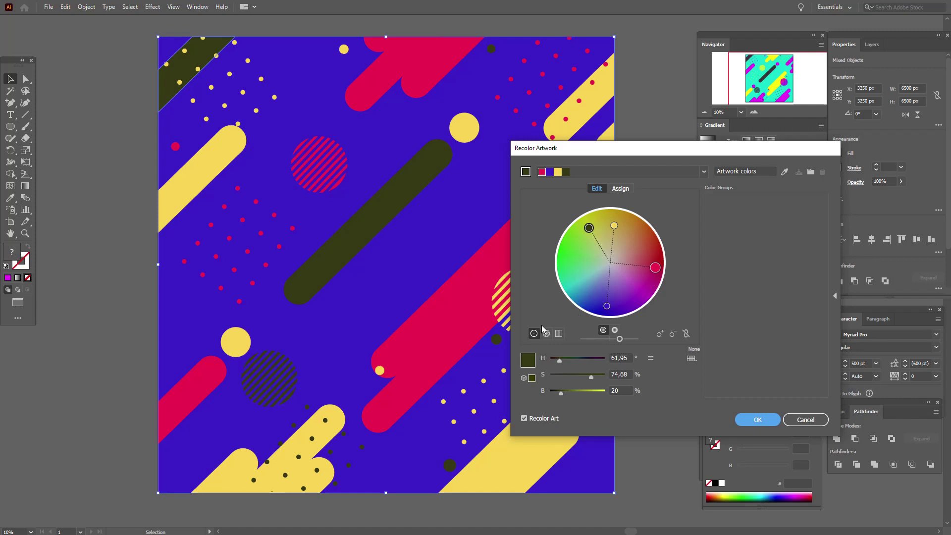
double_click(527, 360)
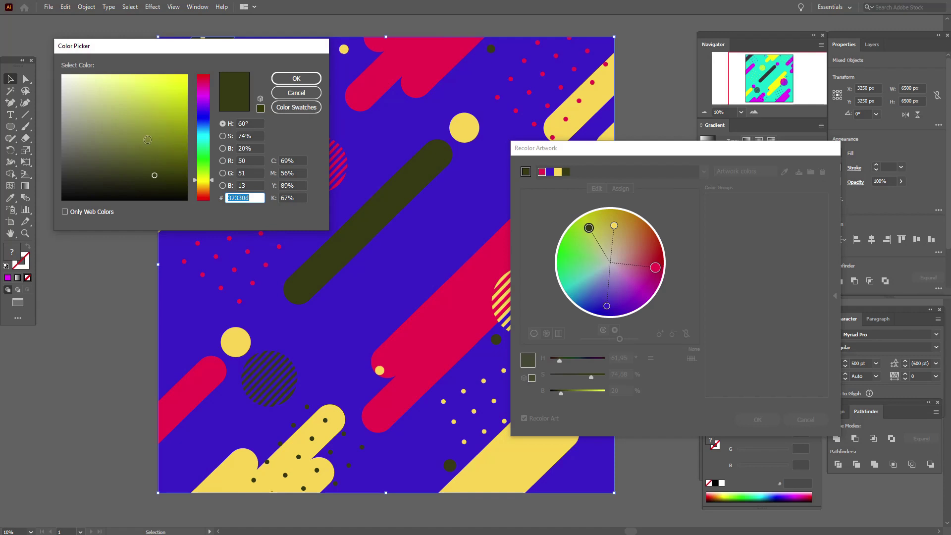
- Set the olive colour to bright green #2db208 in the Color Picker and confirm
mouse_move(158, 111)
mouse_down()
mouse_move(123, 89)
mouse_move(178, 150)
mouse_up()
mouse_move(212, 180)
mouse_down()
mouse_move(215, 128)
mouse_move(216, 154)
mouse_up()
mouse_move(181, 114)
mouse_down()
mouse_move(157, 98)
mouse_move(175, 89)
mouse_up()
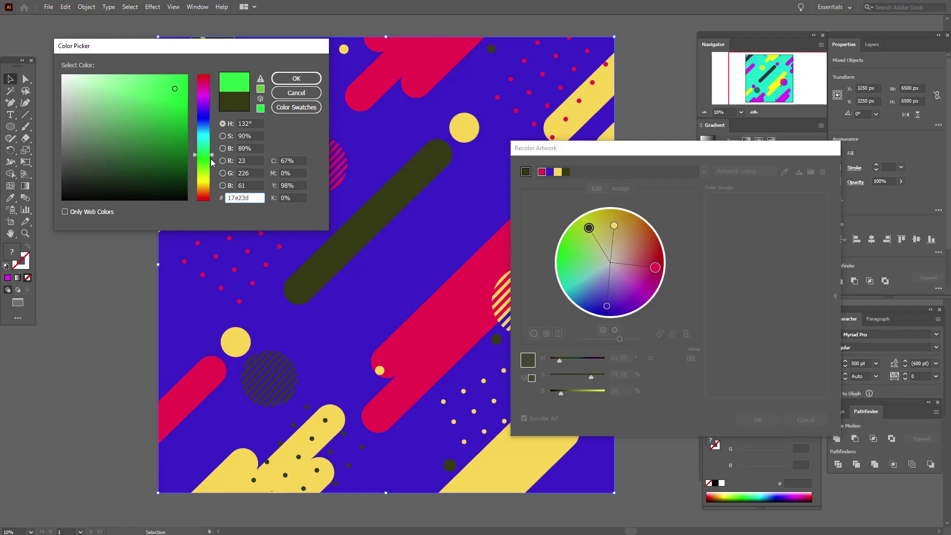
drag(212, 158, 211, 164)
click(183, 112)
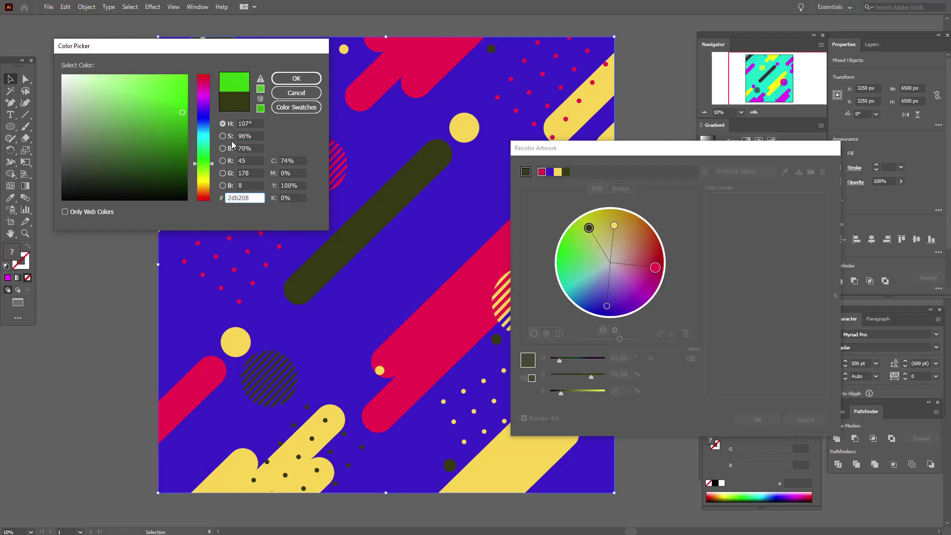
click(296, 79)
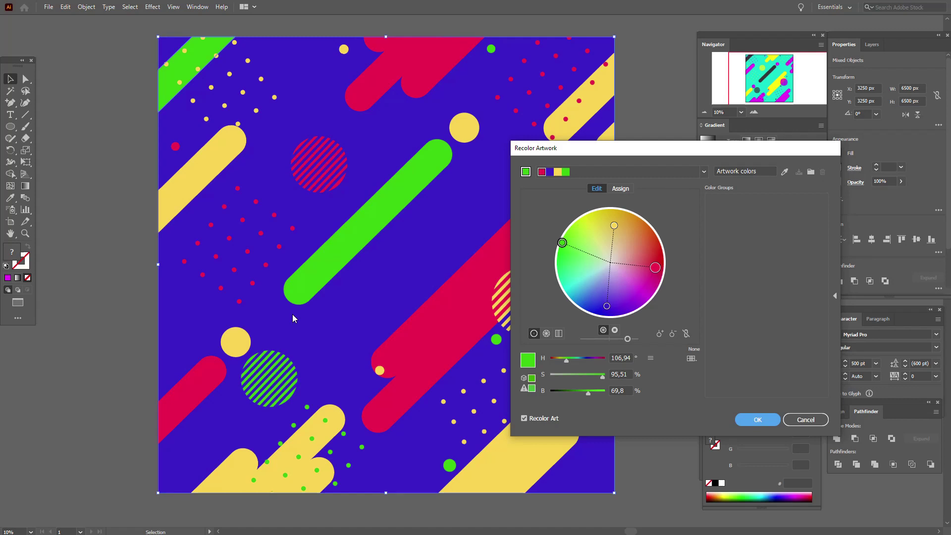
- On the segmented wheel, tone green to lime, pale the yellow, and set blue to H 250, S 75, B 75
click(547, 333)
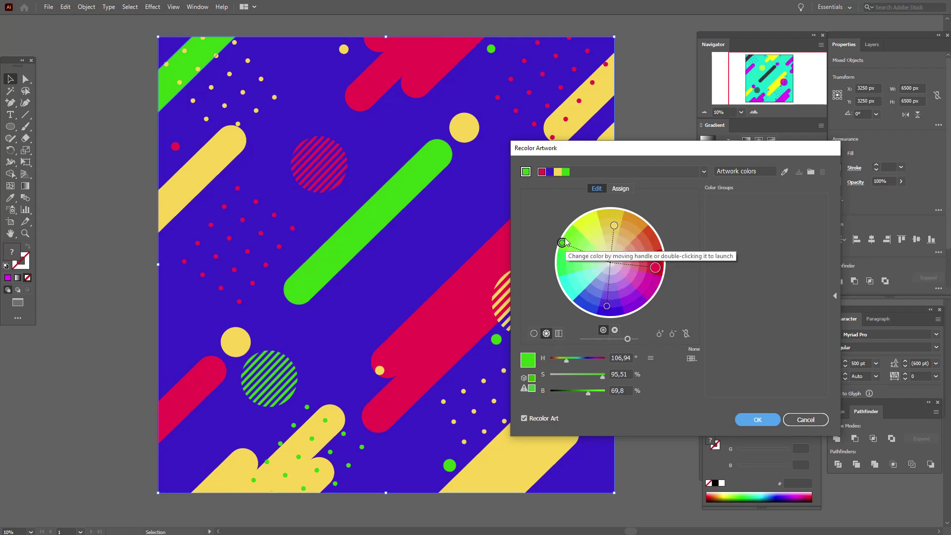
mouse_move(562, 244)
mouse_down()
mouse_move(588, 258)
mouse_move(562, 252)
mouse_up()
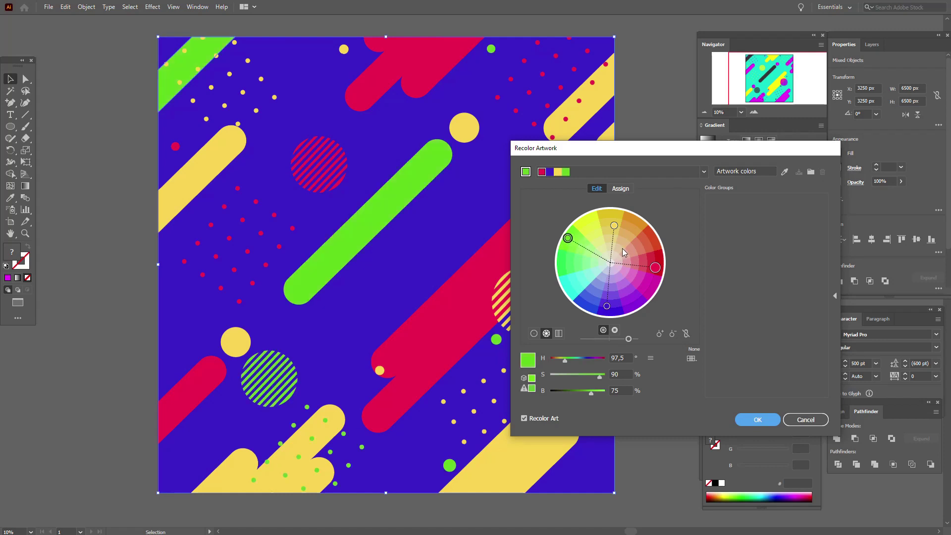
drag(616, 228, 611, 231)
mouse_move(654, 268)
mouse_down()
mouse_move(642, 264)
mouse_move(651, 262)
mouse_up()
mouse_move(607, 305)
mouse_down()
mouse_move(610, 293)
mouse_move(605, 304)
mouse_up()
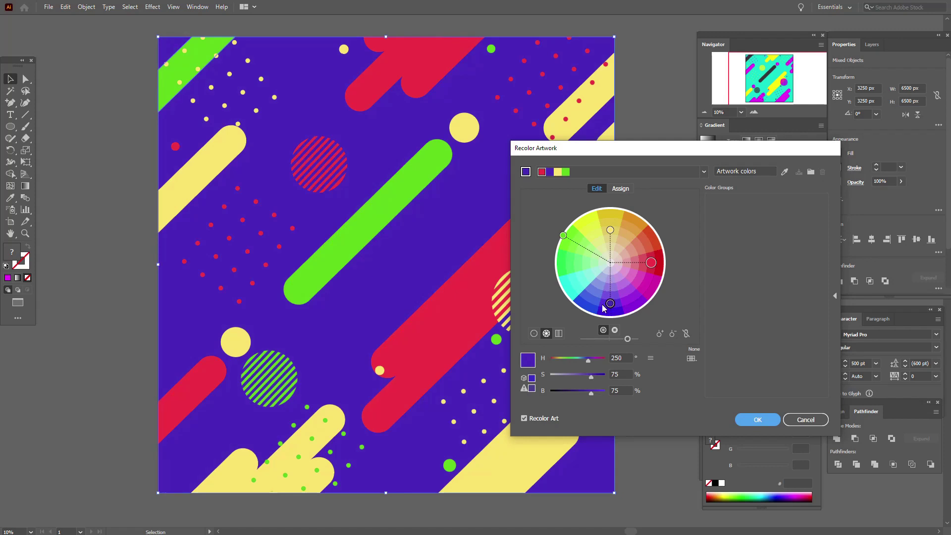
- In the colour bars view, shift hues to a lime green background with purple, periwinkle and crimson shapes
click(561, 333)
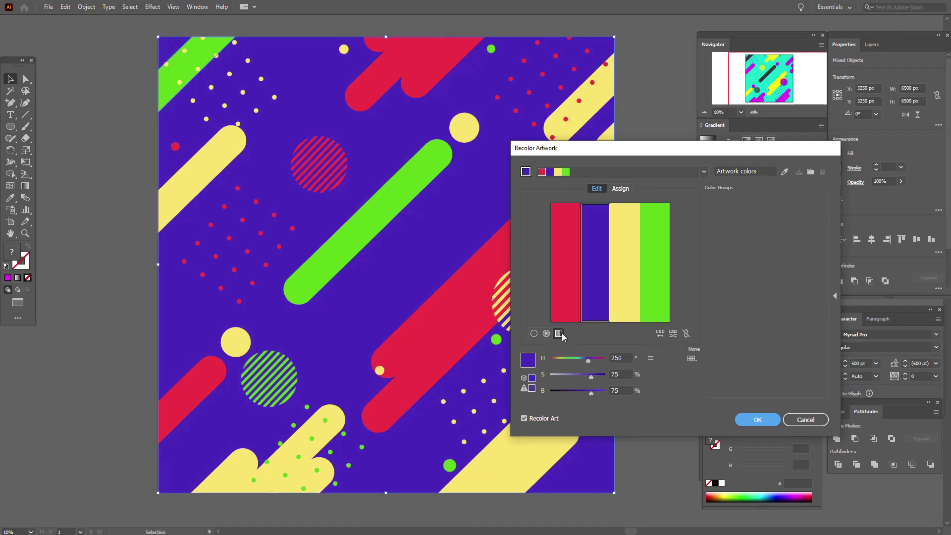
click(566, 254)
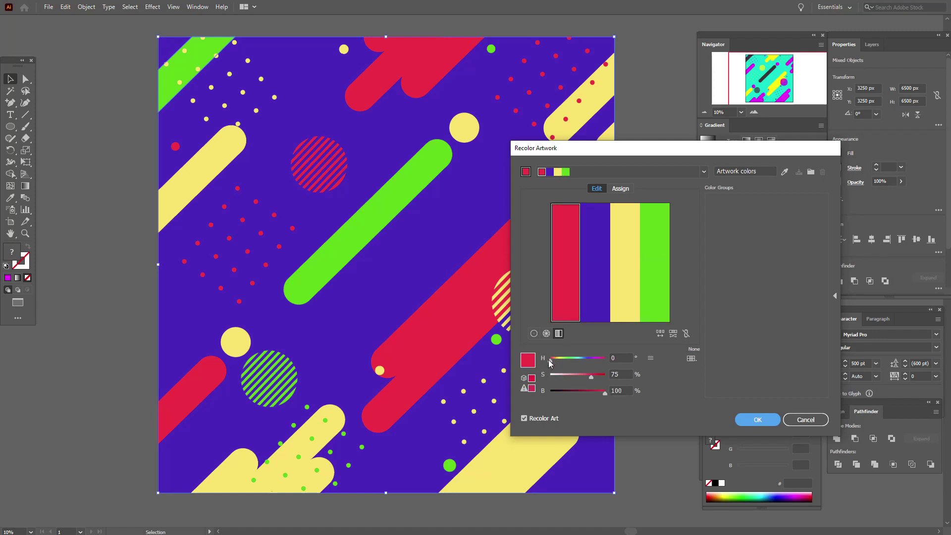
drag(551, 365, 589, 366)
click(592, 306)
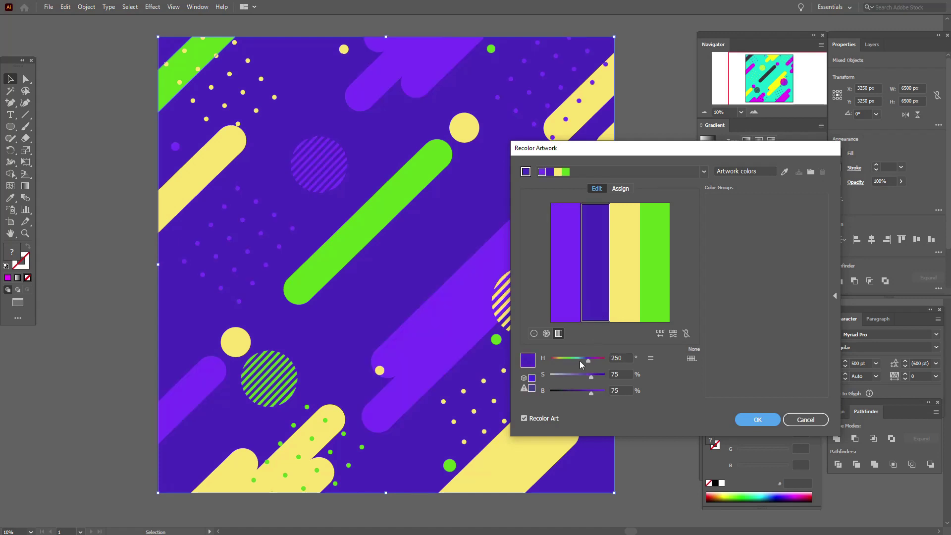
drag(580, 366, 611, 367)
click(622, 312)
click(656, 298)
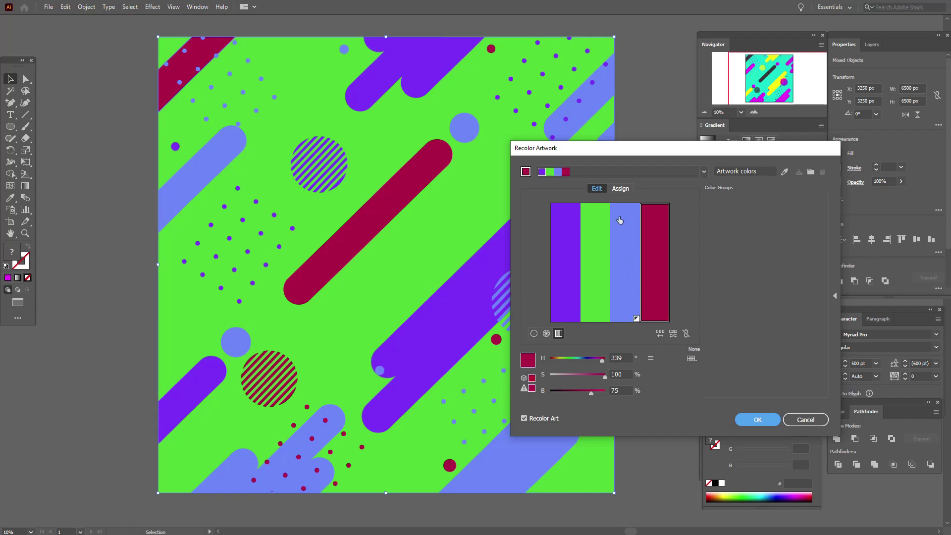
click(620, 188)
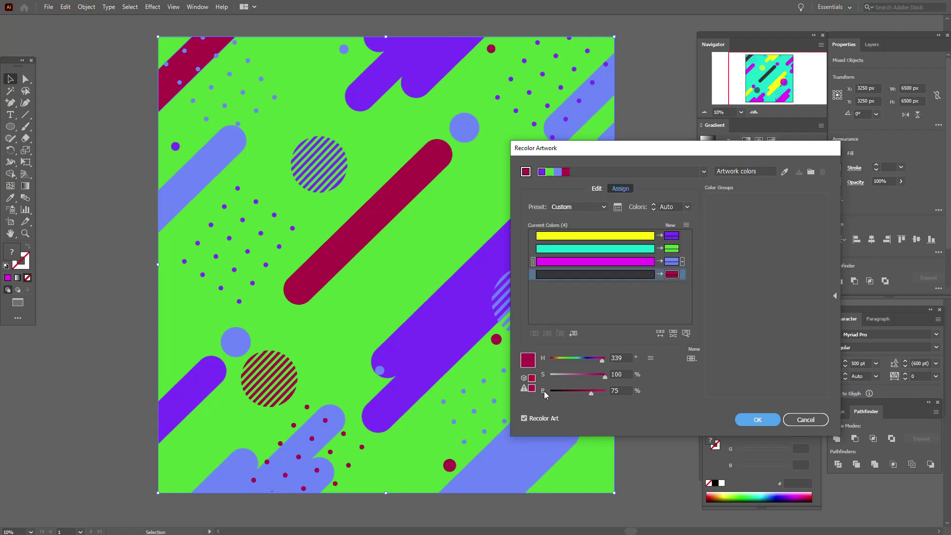
- Shift the crimson colour's hue to 235 and save the colours as the 'Artwork colors' group
drag(604, 364, 587, 370)
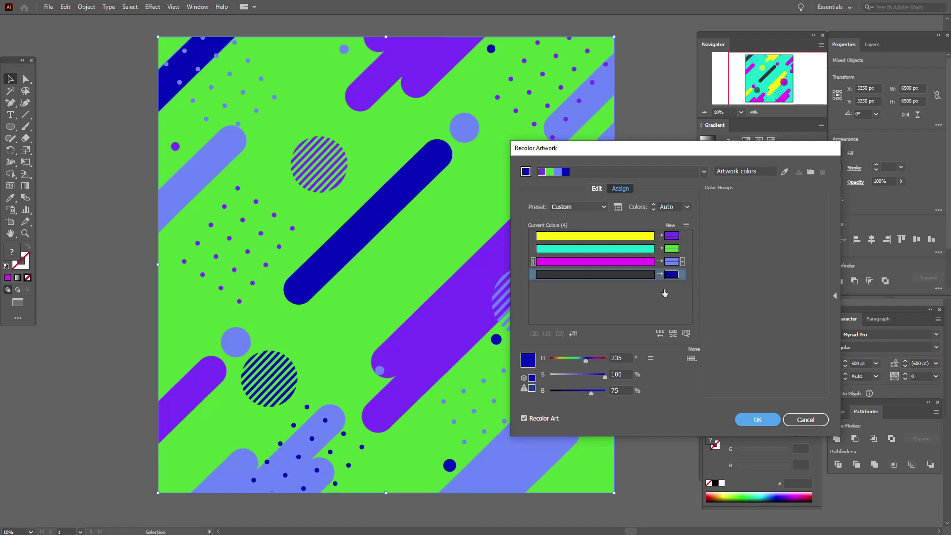
click(810, 172)
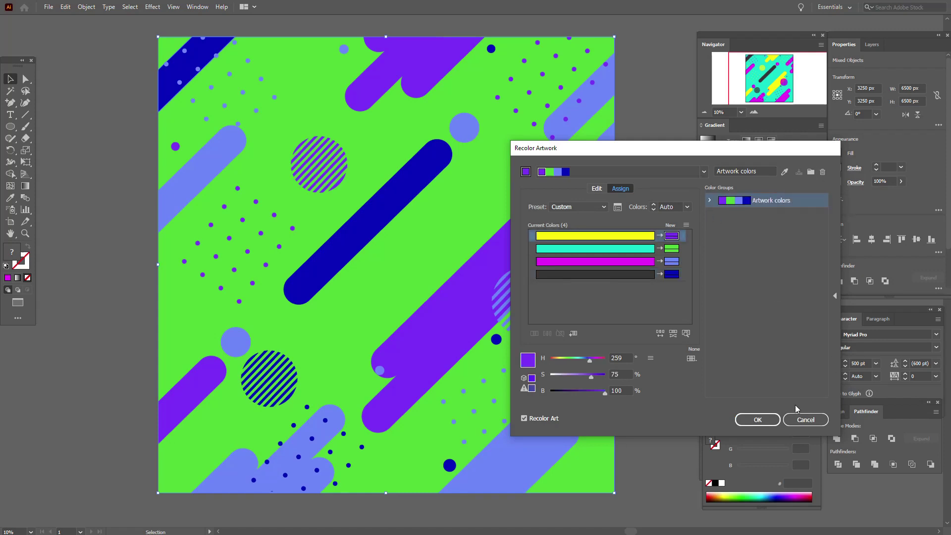
- Apply the recolouring, deselect the swatch group and artwork, and switch to Direct Selection
click(764, 423)
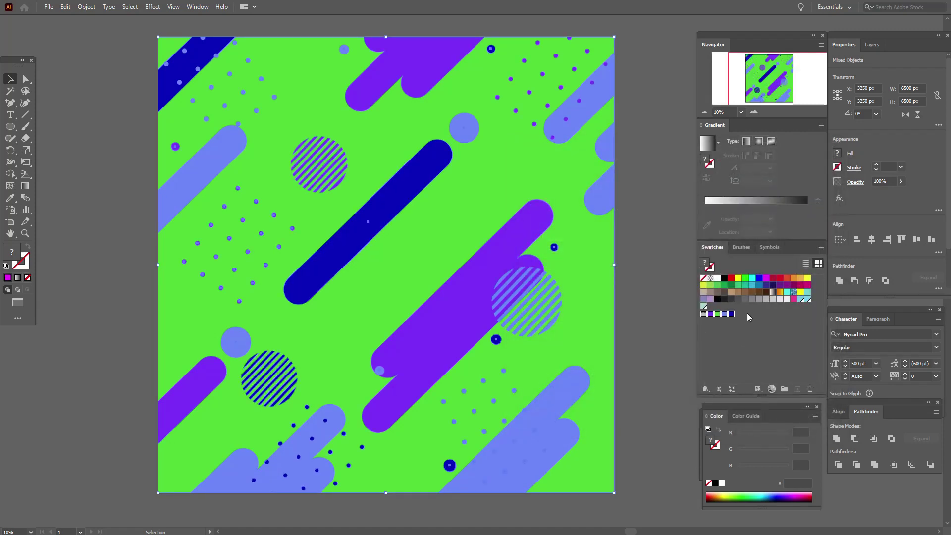
click(726, 338)
click(649, 337)
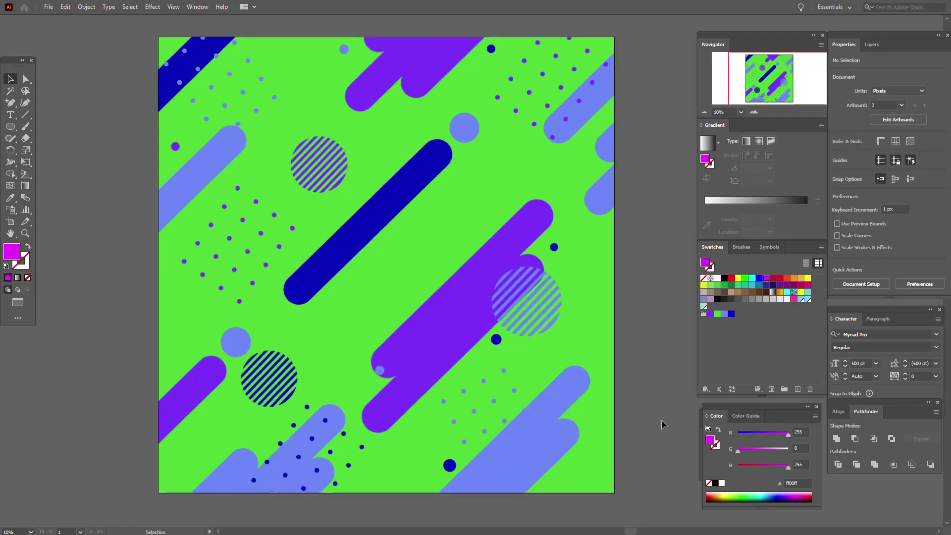
key(a)
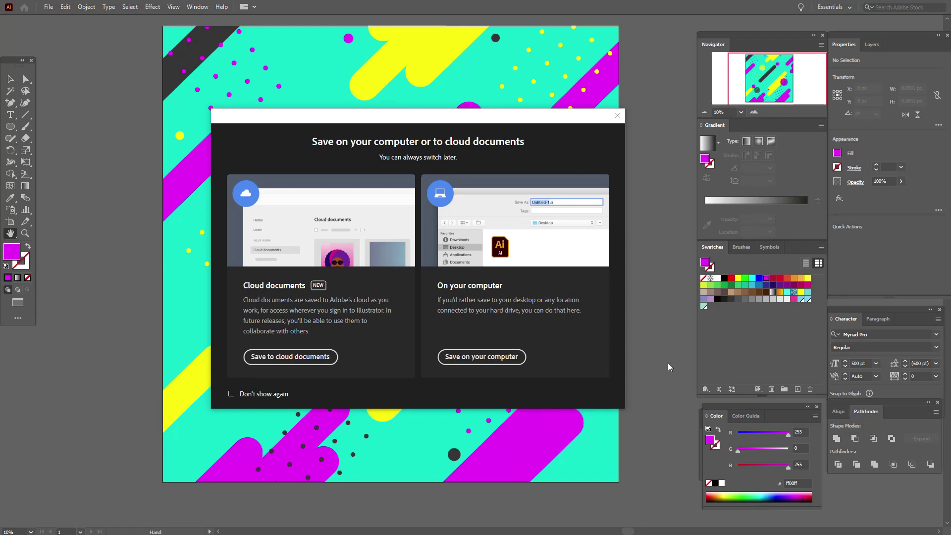
- Save the document to Adobe cloud documents under the name 'new'
key(Escape)
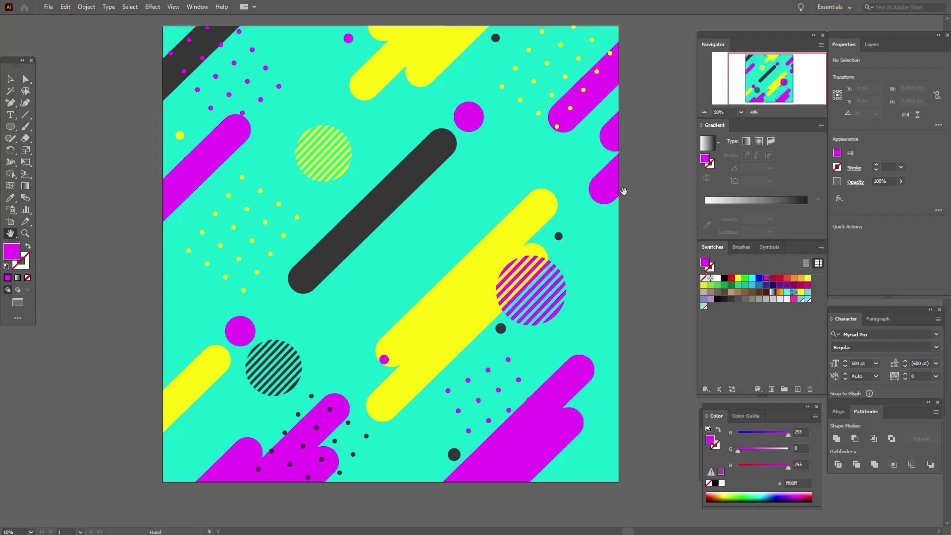
click(47, 7)
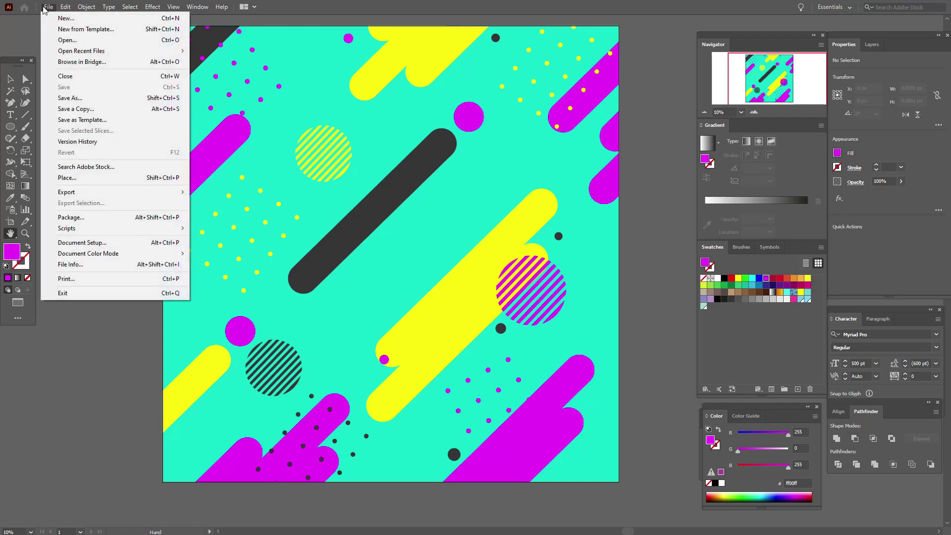
click(82, 102)
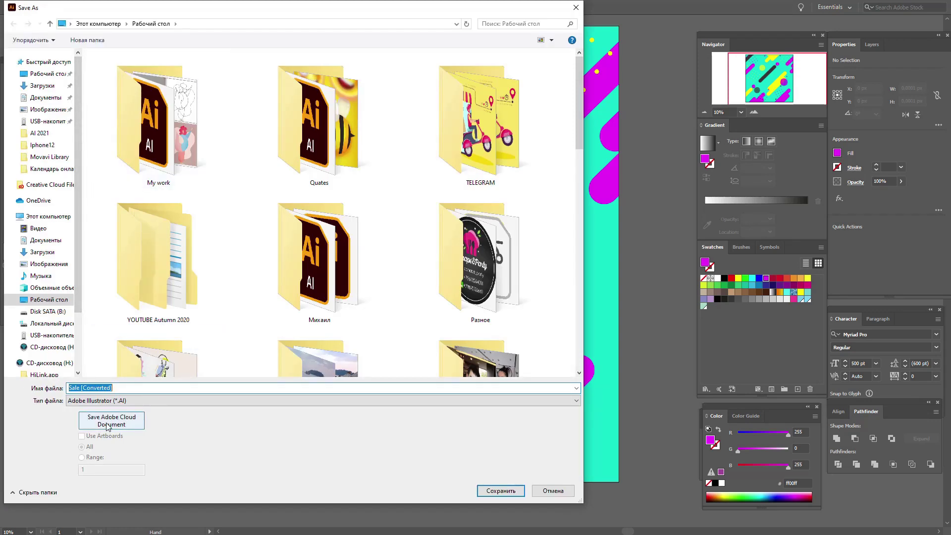
click(136, 425)
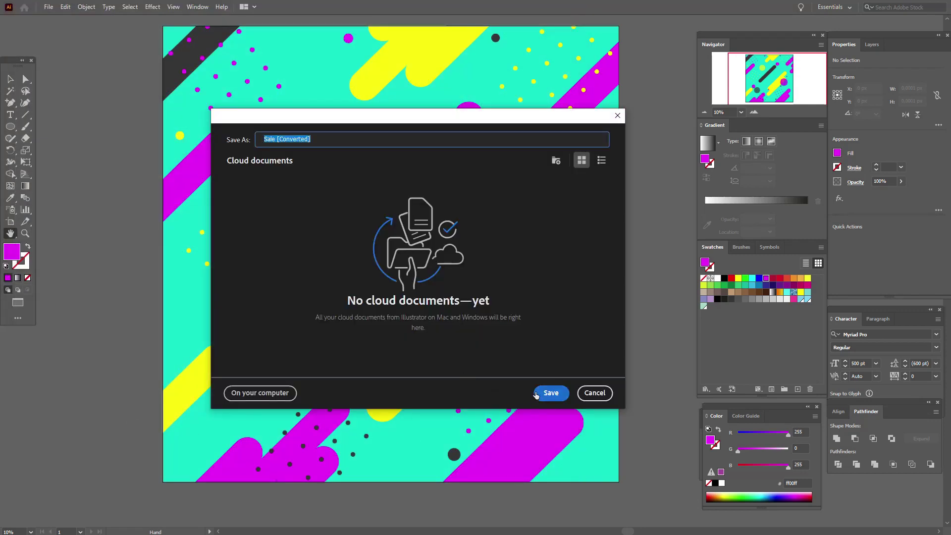
text(new)
click(563, 394)
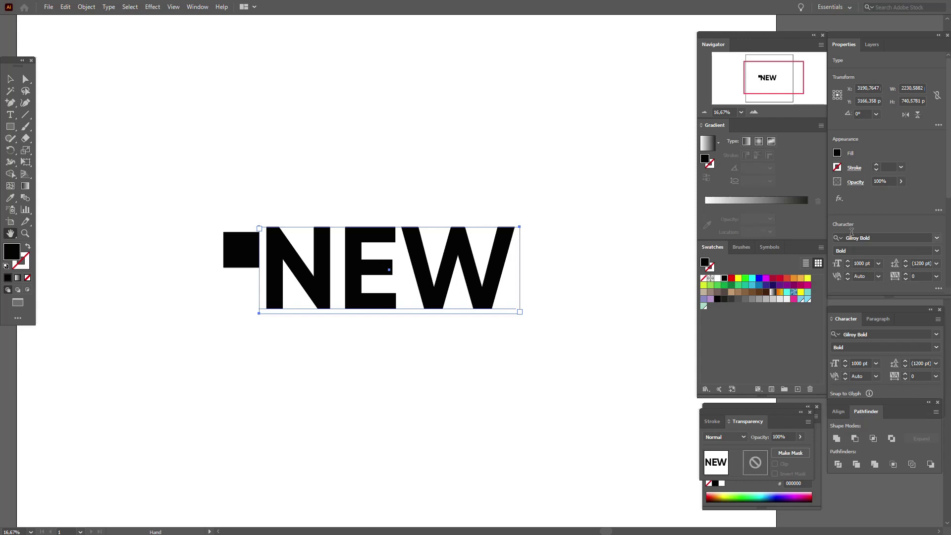
- Expand the full Character options for the Gilroy Bold 'NEW' text
click(938, 289)
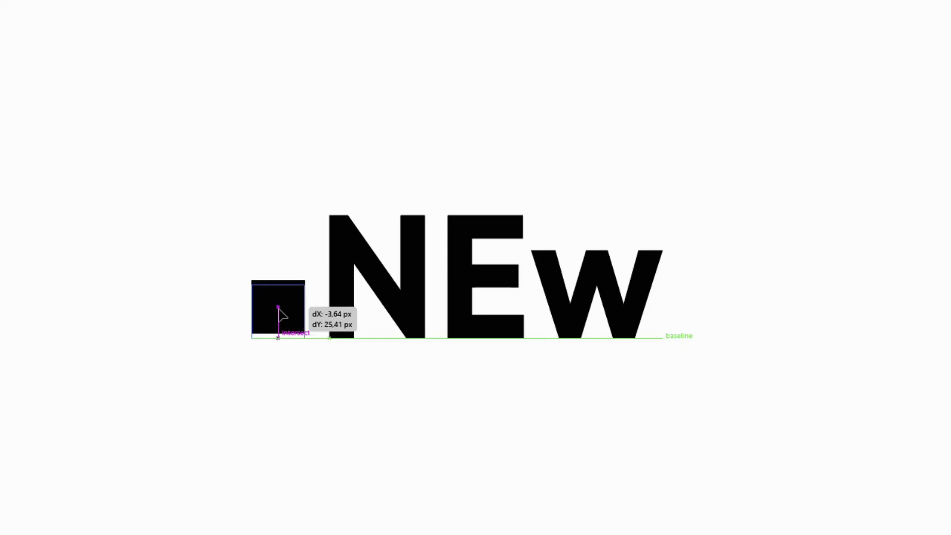
- Snap the black square onto the NEW text's baseline, then up to its x-height line
drag(279, 310, 285, 274)
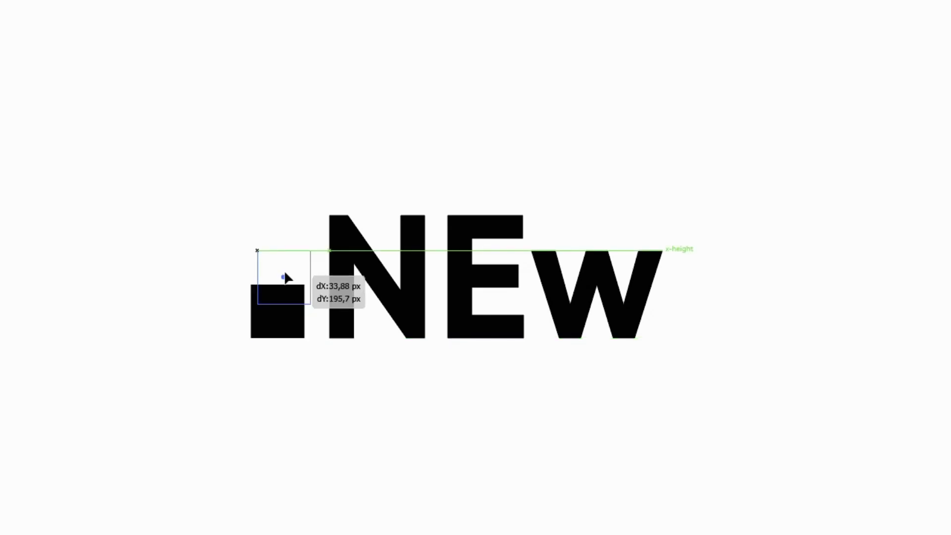
drag(285, 273, 291, 235)
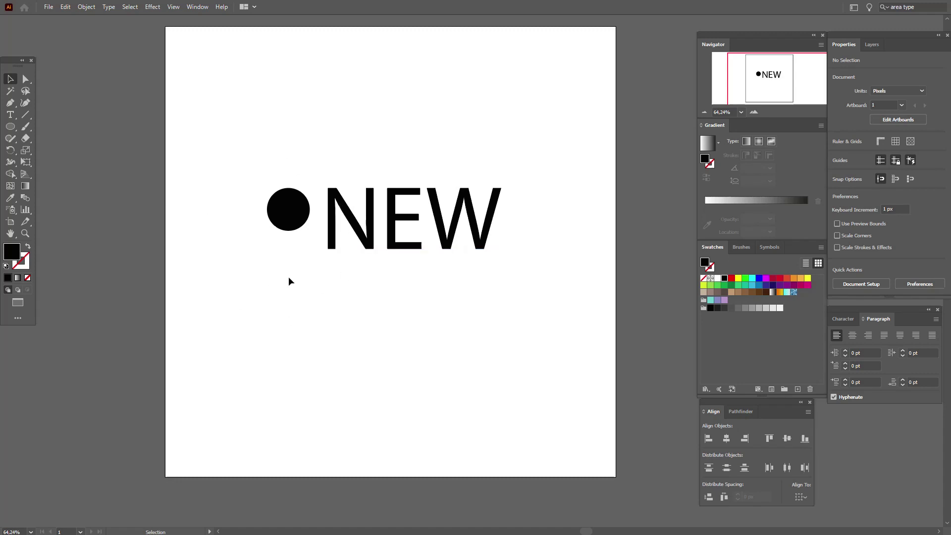
- Select the black circle and the 200 pt 'NEW' area text together
click(502, 305)
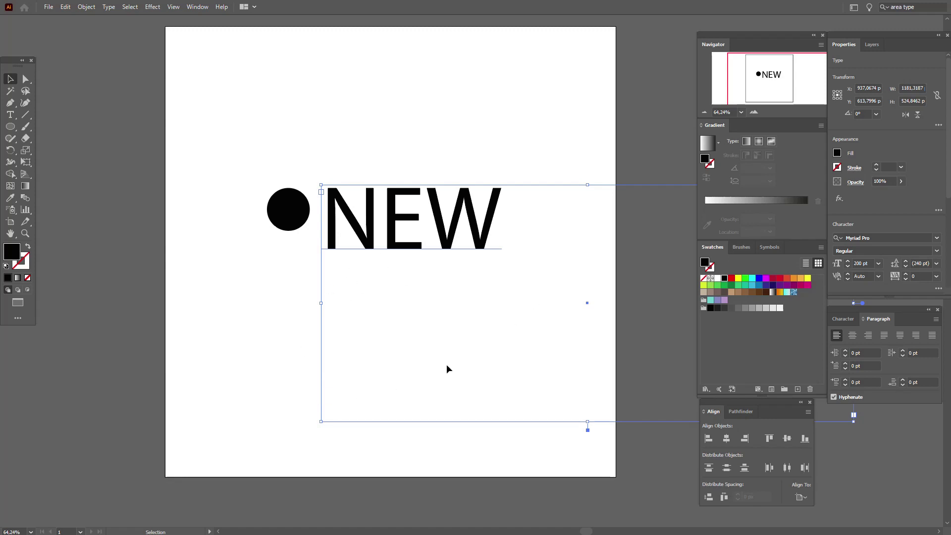
drag(207, 117, 563, 346)
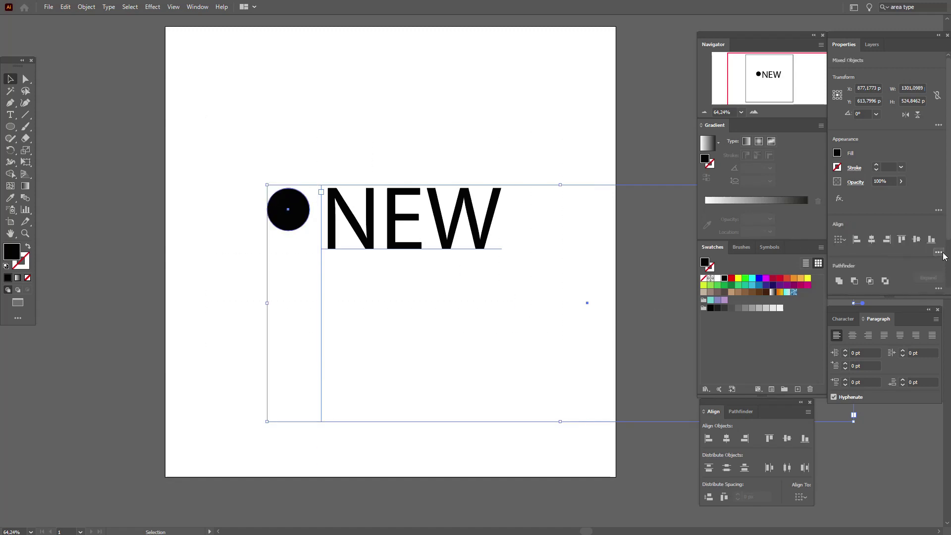
- Switch alignment to Align to Glyph Bounds for Area Text
click(938, 253)
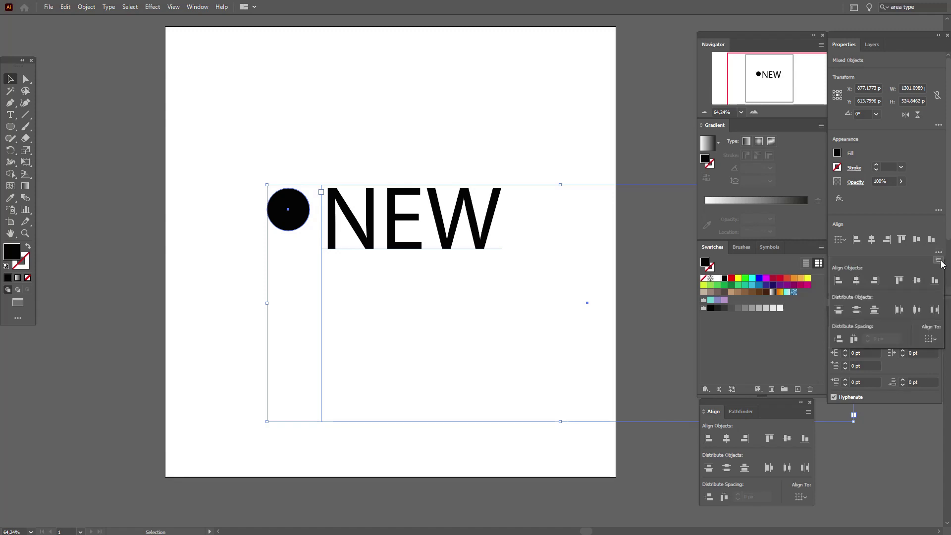
click(940, 261)
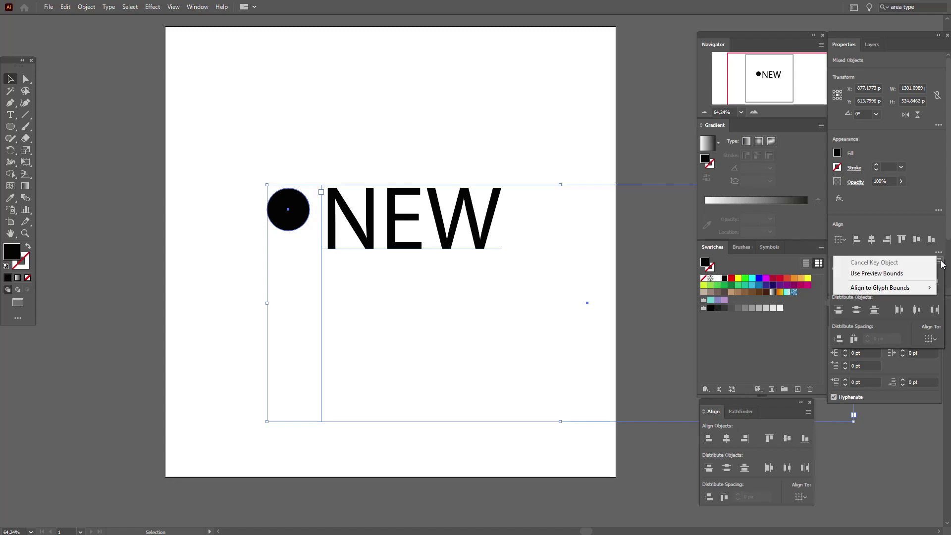
mouse_move(924, 290)
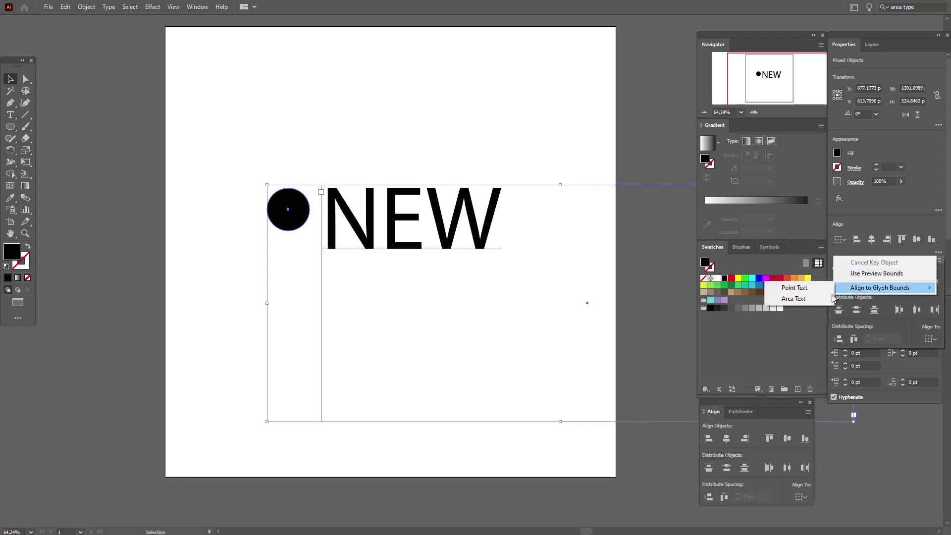
click(798, 302)
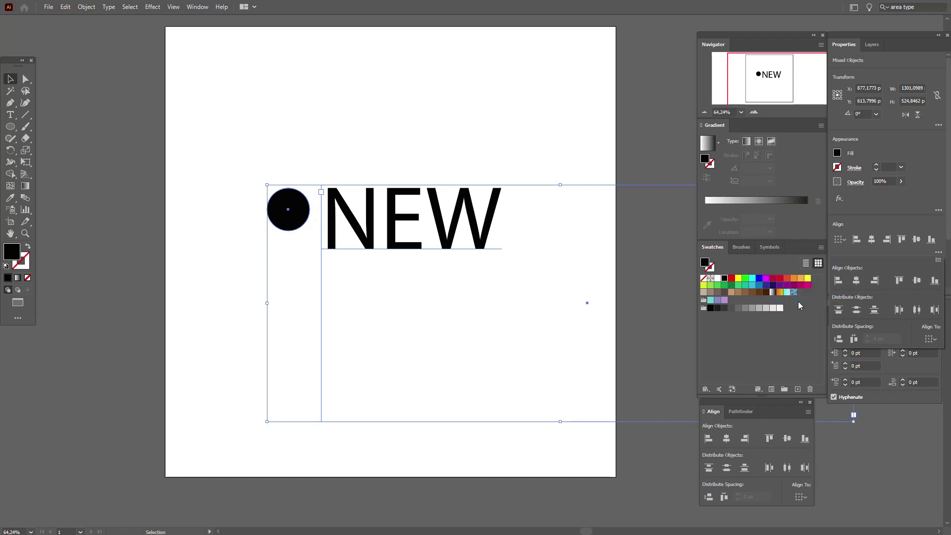
click(939, 253)
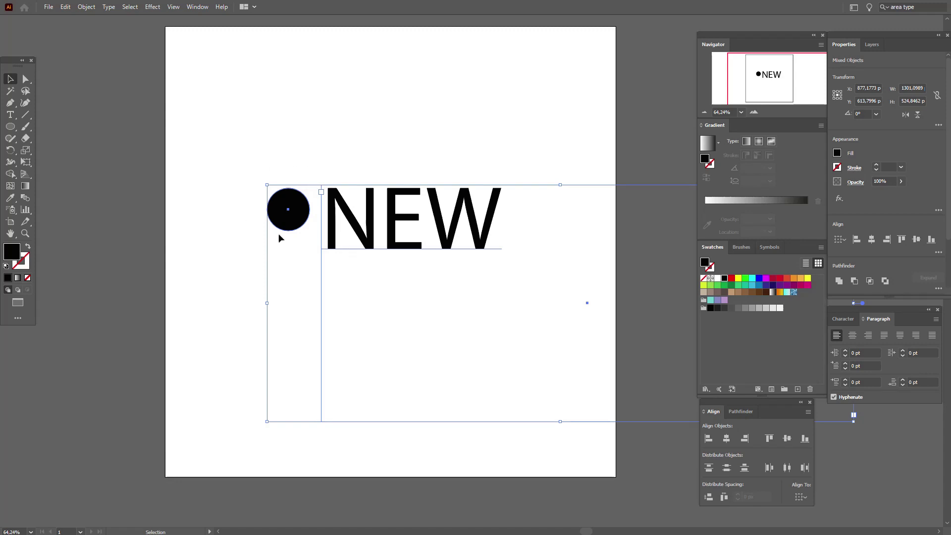
- Try vertical center and top alignment, then bottom-align the circle with the NEW letters
click(917, 244)
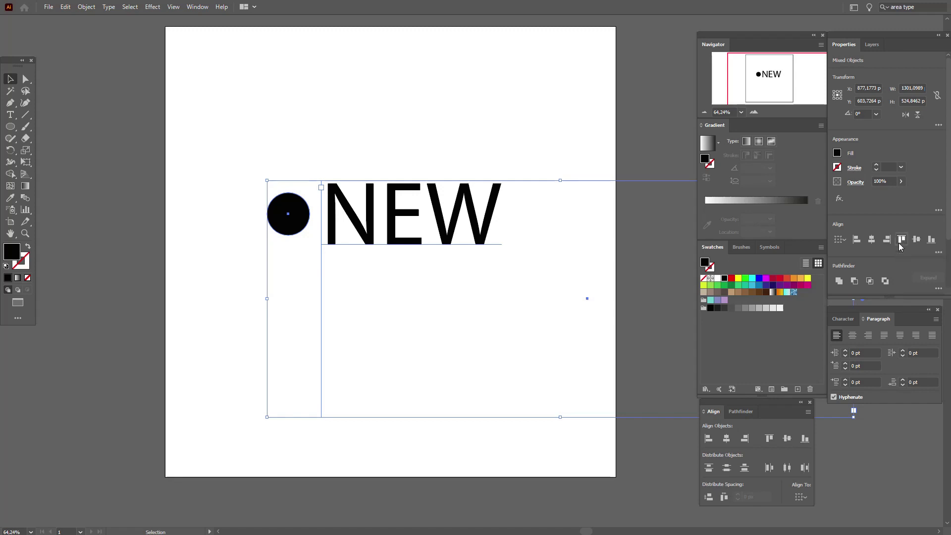
click(899, 243)
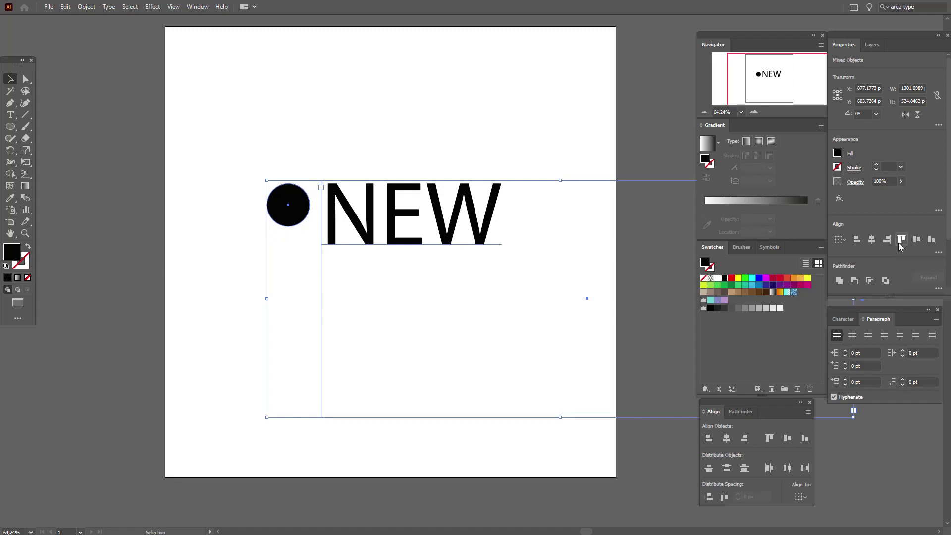
click(931, 240)
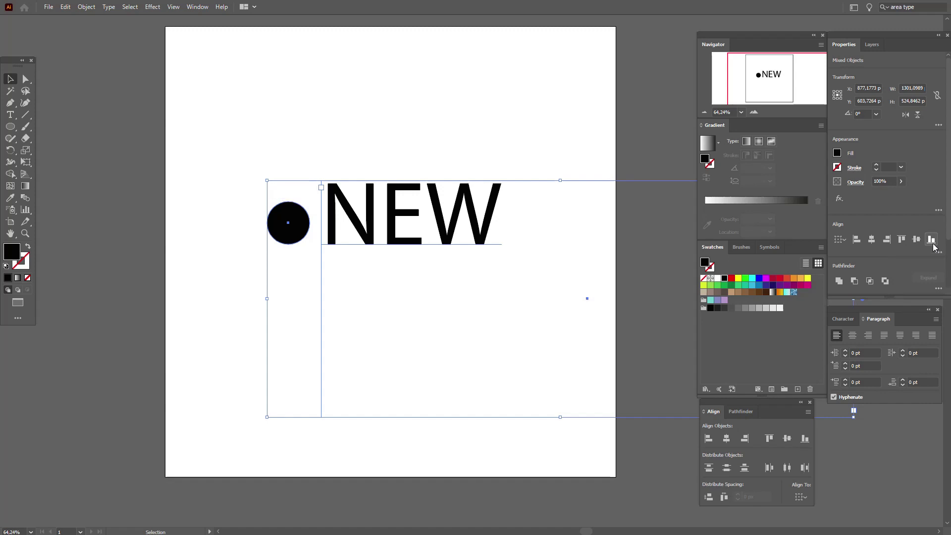